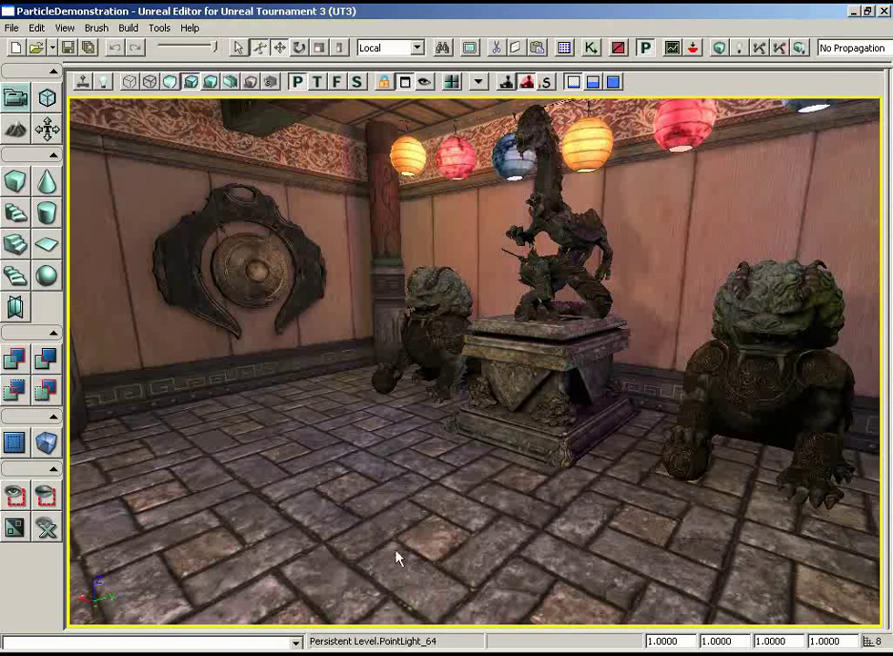
# Step: Dismiss the entry-point error and start Play From Here on the statue room floor
pyautogui.rightClick(347, 552)
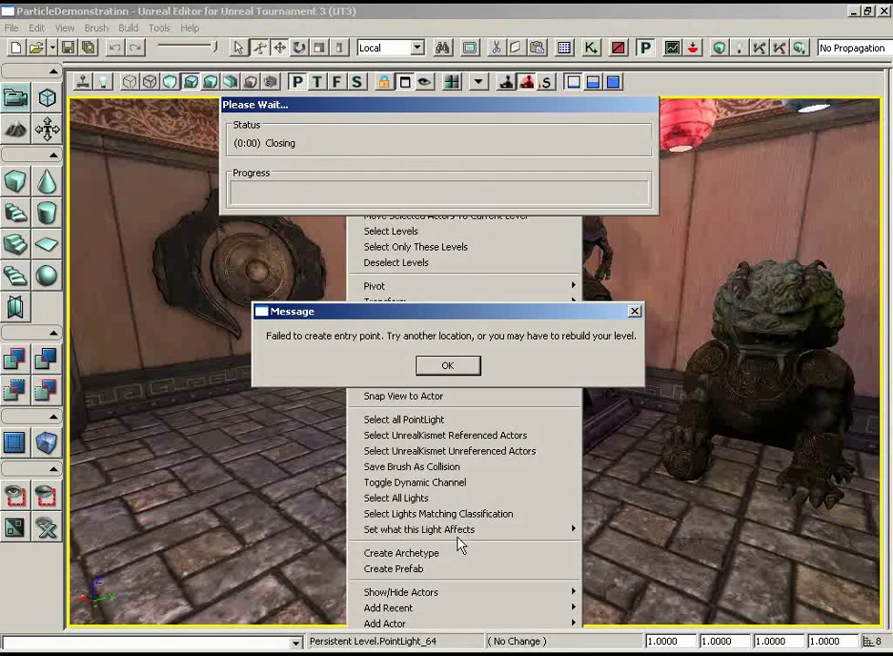
pyautogui.click(453, 367)
pyautogui.moveTo(648, 485); pyautogui.dragTo(344, 507)
pyautogui.rightClick(346, 516)
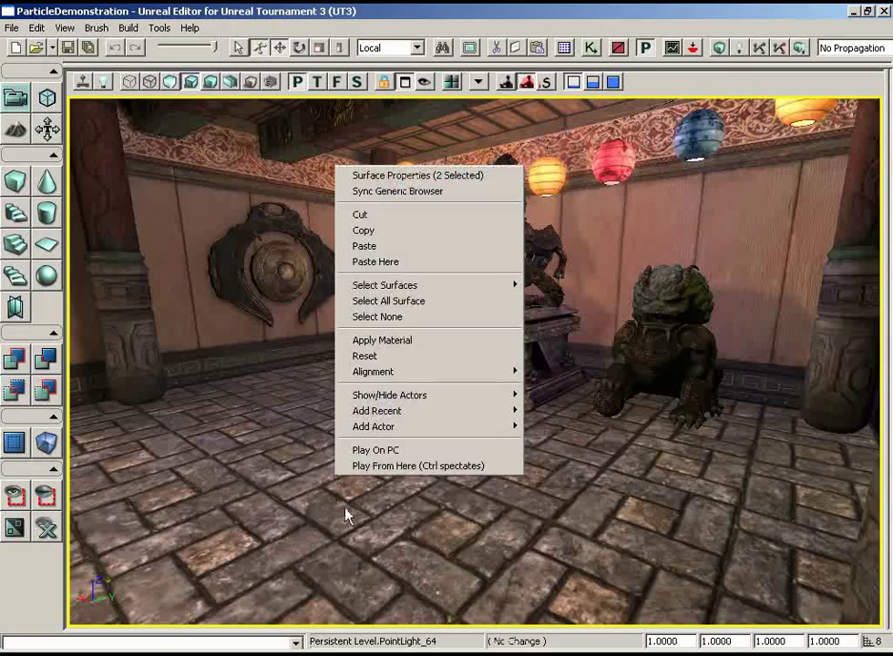
pyautogui.click(377, 467)
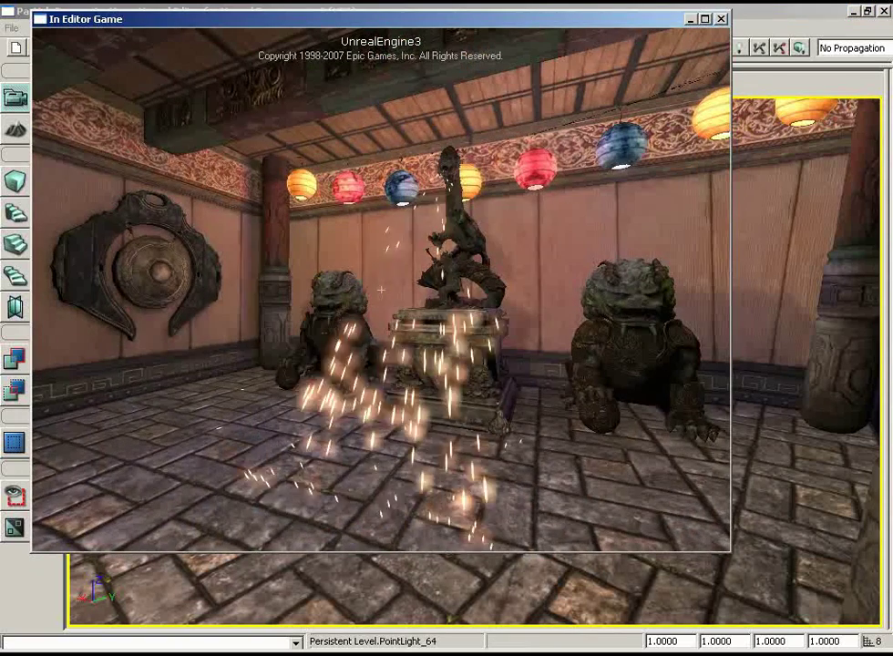
# Step: Walk up to and circle the dragon statue to watch the falling sparks
pyautogui.press('w')
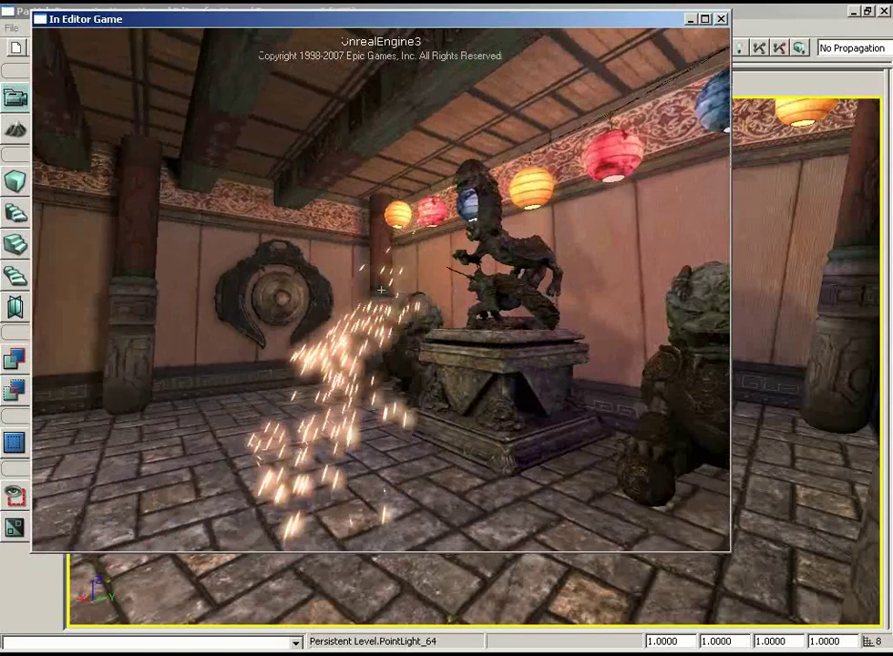
pyautogui.press('w')
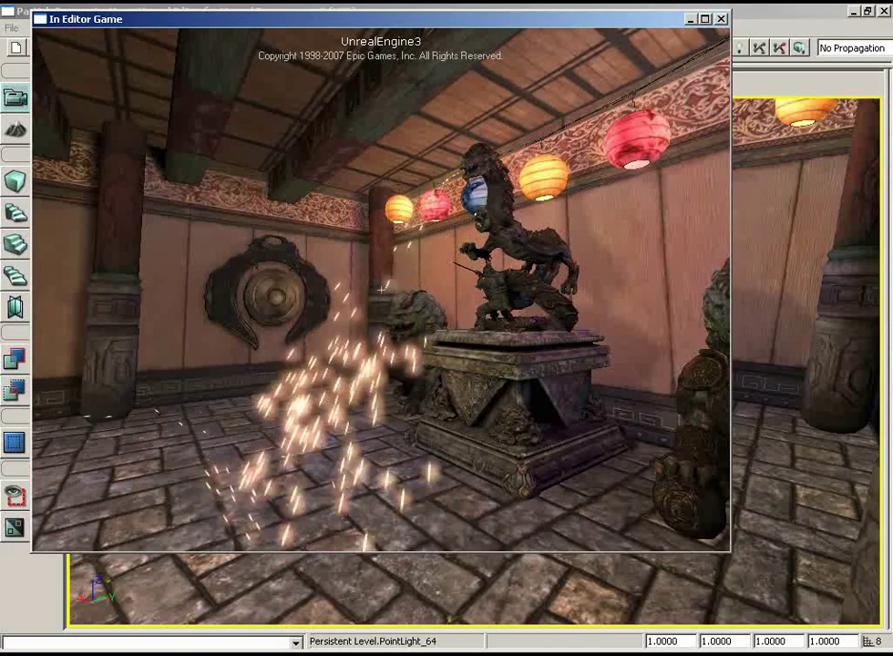
pyautogui.press('w')
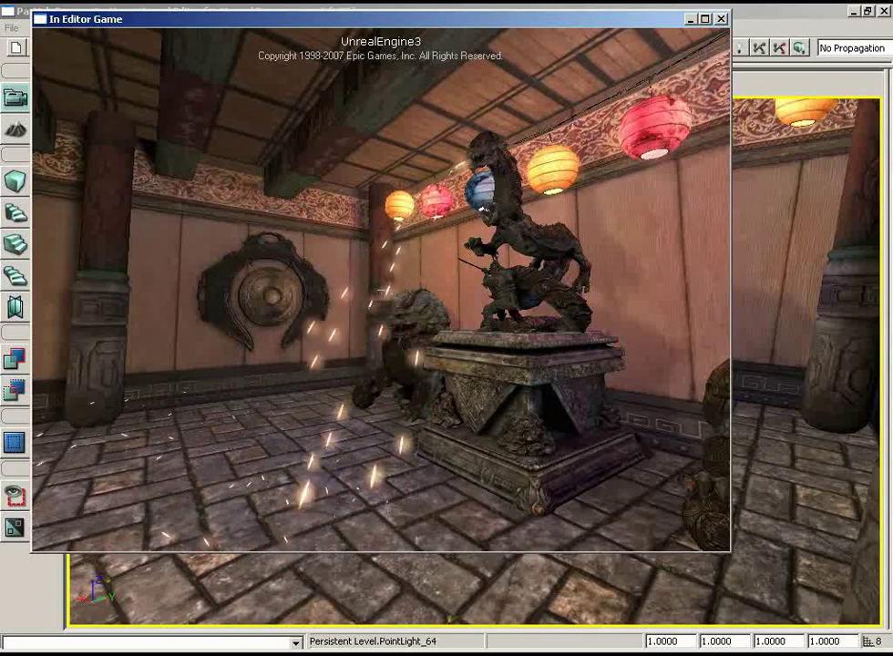
pyautogui.press('a')
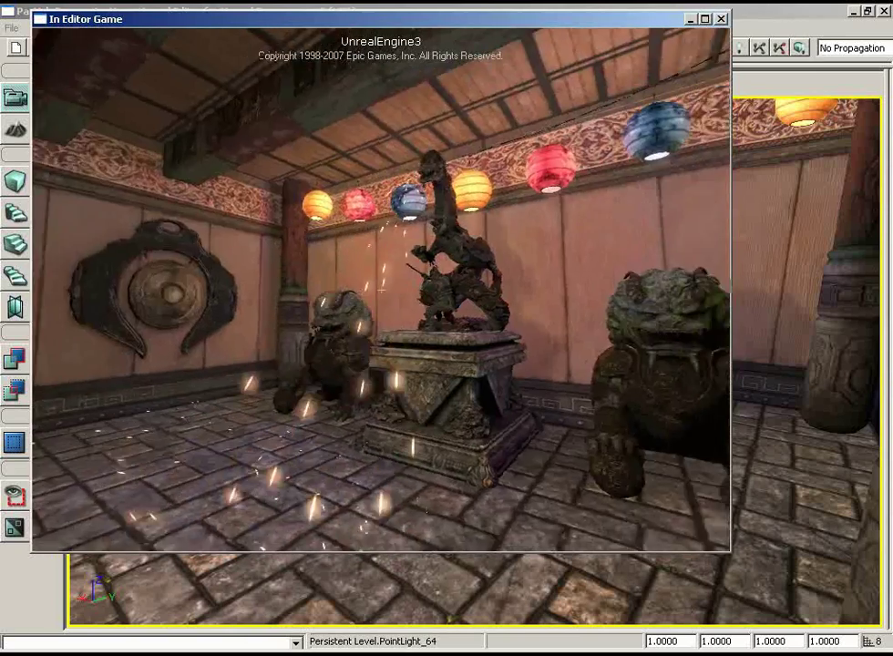
pyautogui.press('d')
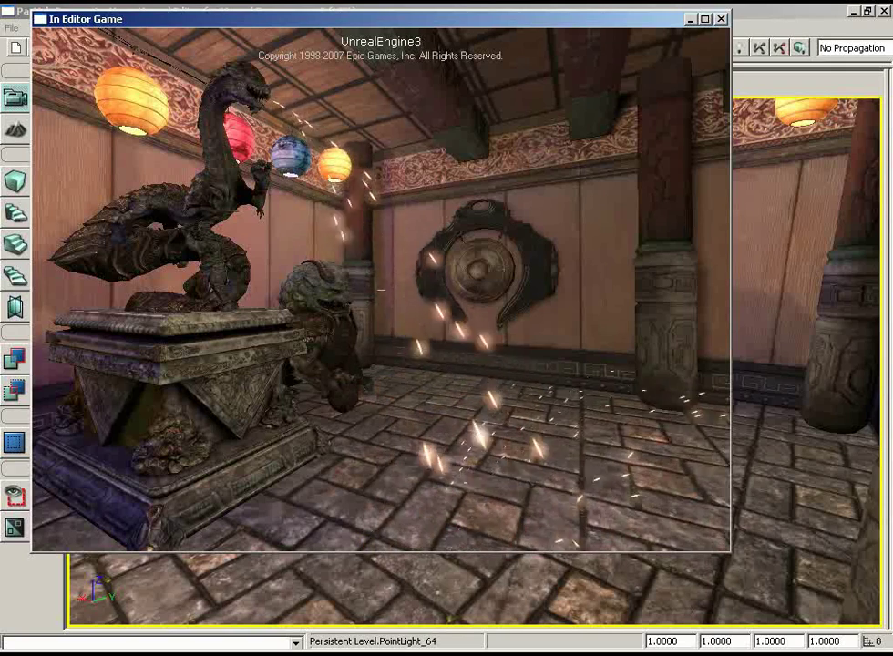
pyautogui.press('s')
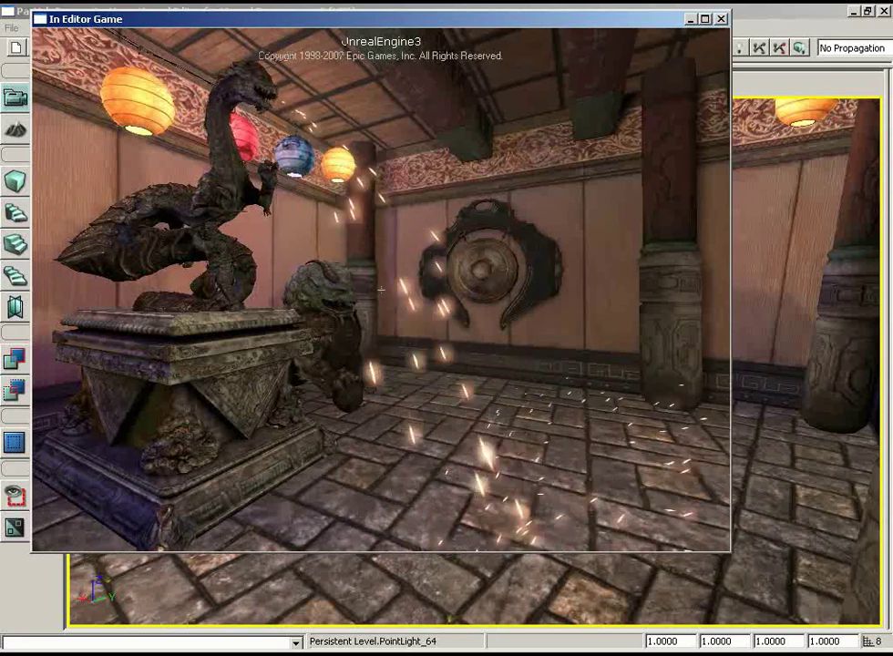
pyautogui.press('Left')
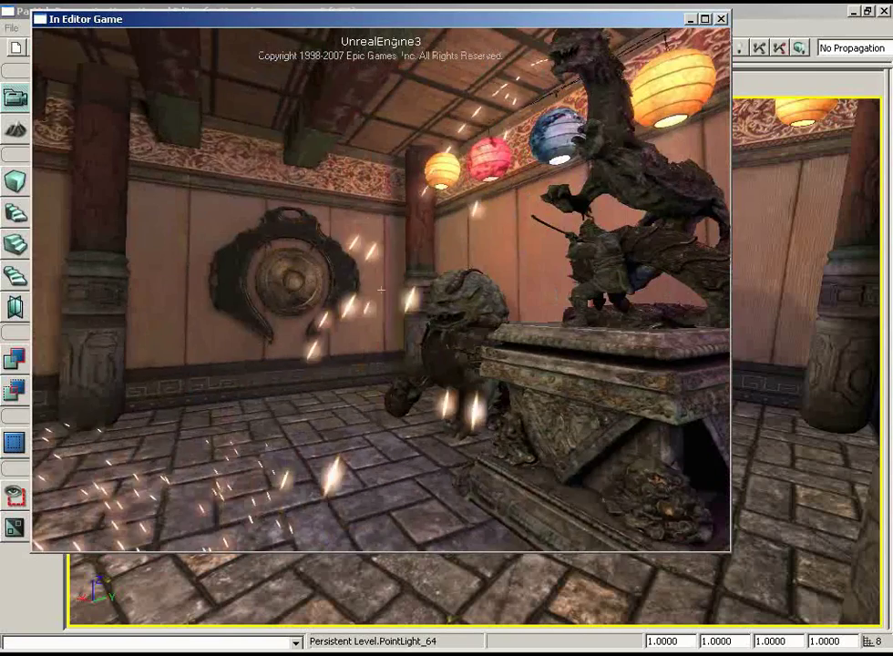
# Step: Walk down the corridor to the fire brazier, then back away to see the pavilion
pyautogui.press('w')
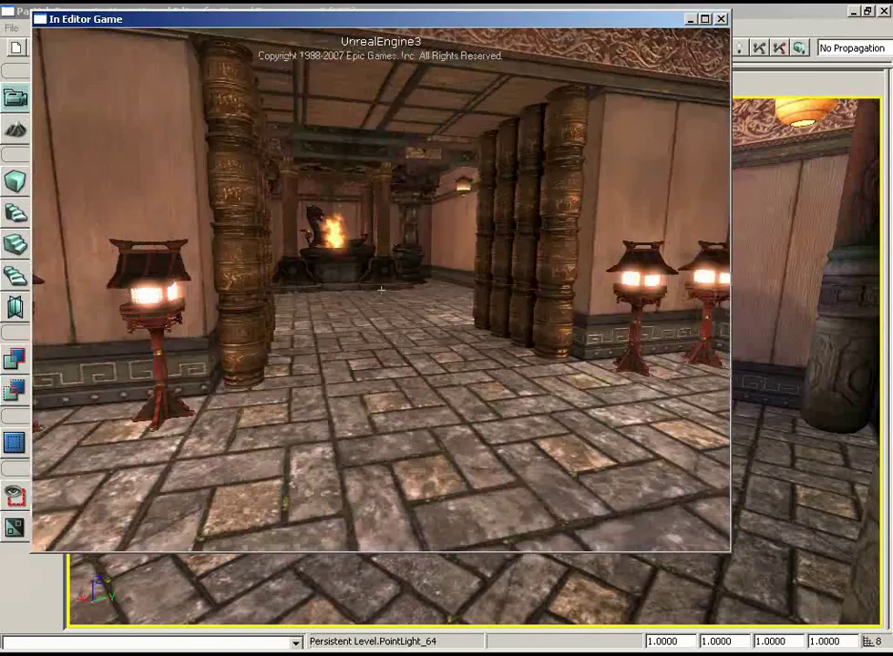
pyautogui.press('w')
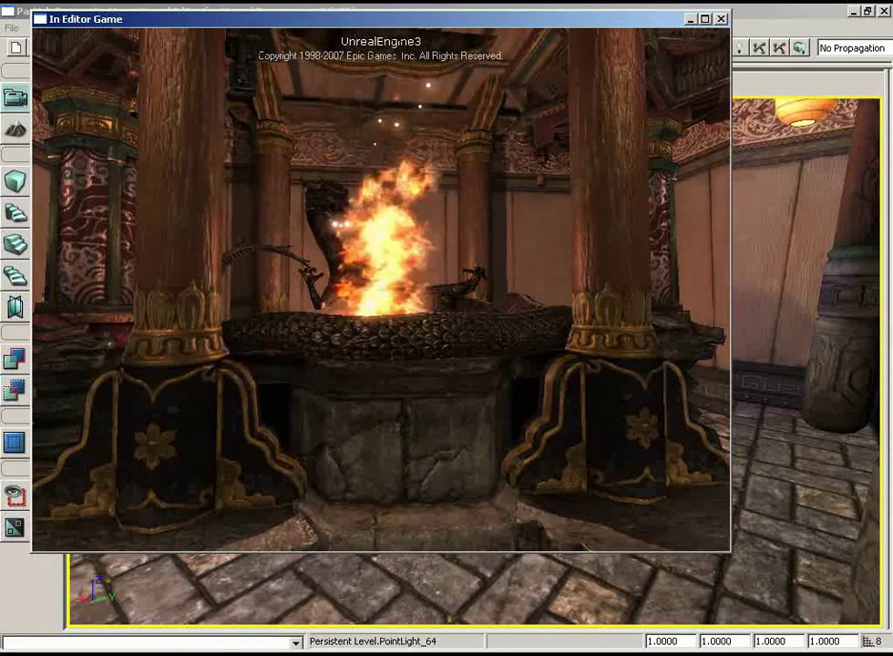
pyautogui.moveTo(381, 290)
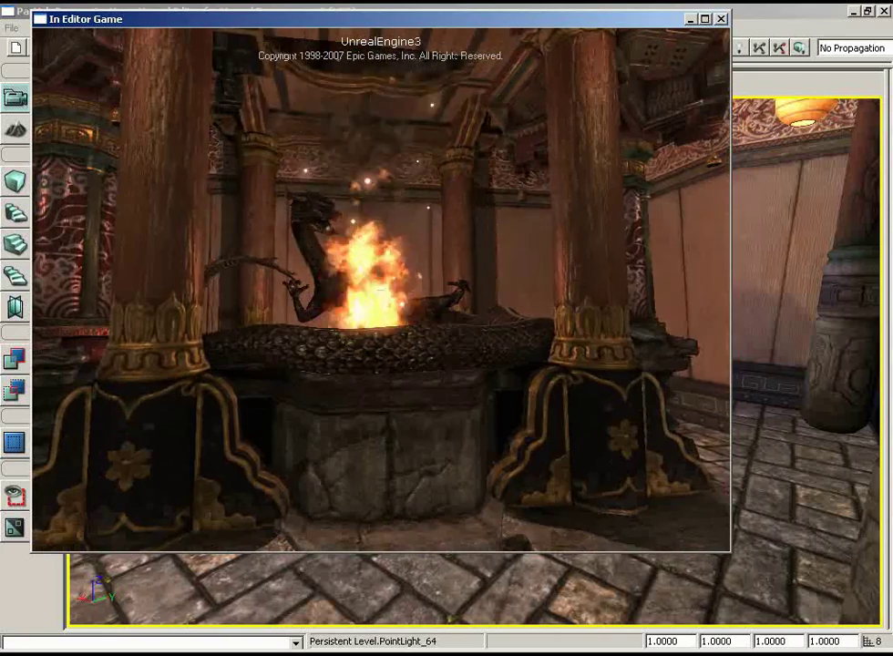
pyautogui.press('s')
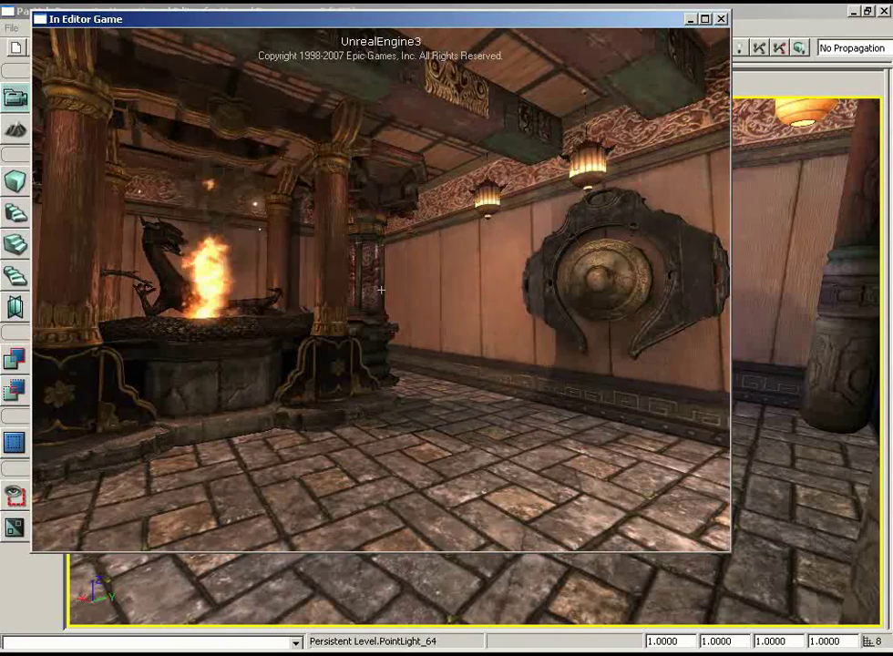
# Step: Approach the gong-wall pickup, return to the burning dragon shrine, and end the playtest
pyautogui.press('w')
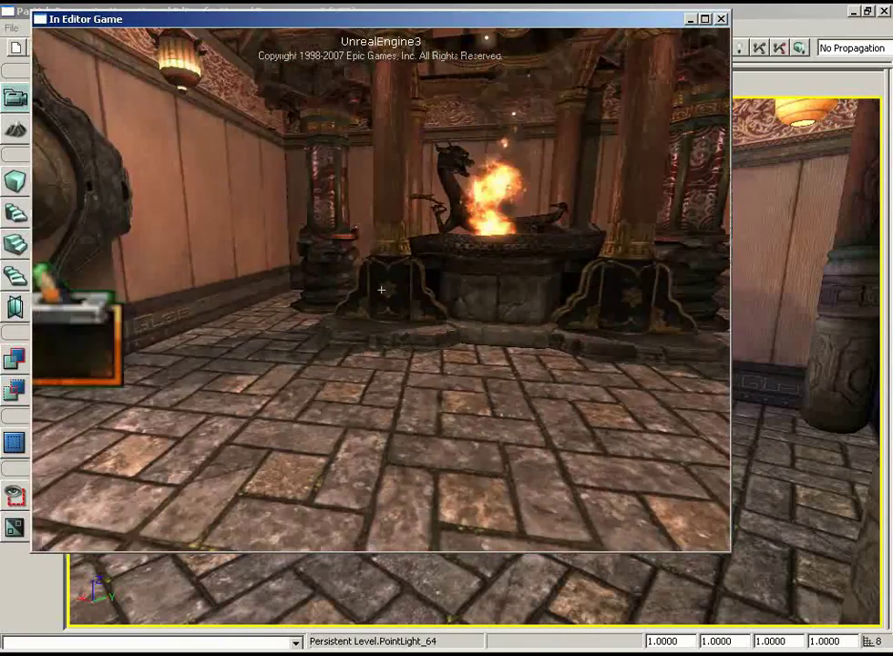
pyautogui.press('w')
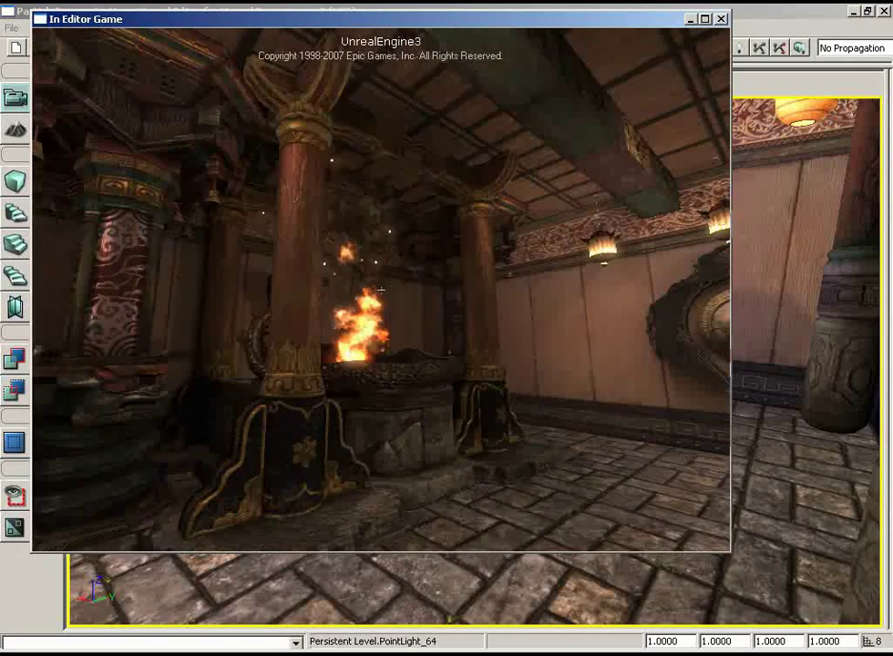
pyautogui.press('a')
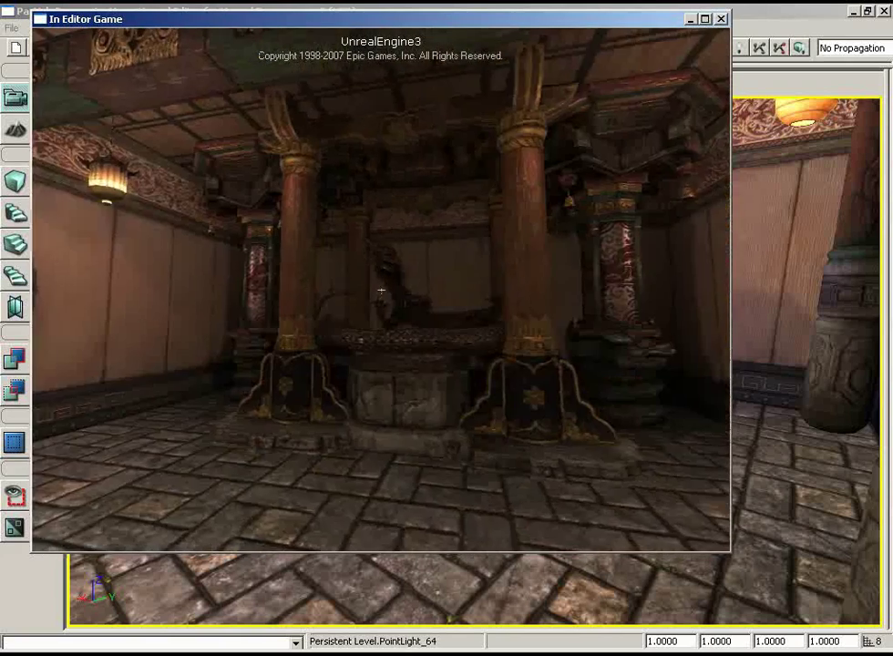
pyautogui.press('w')
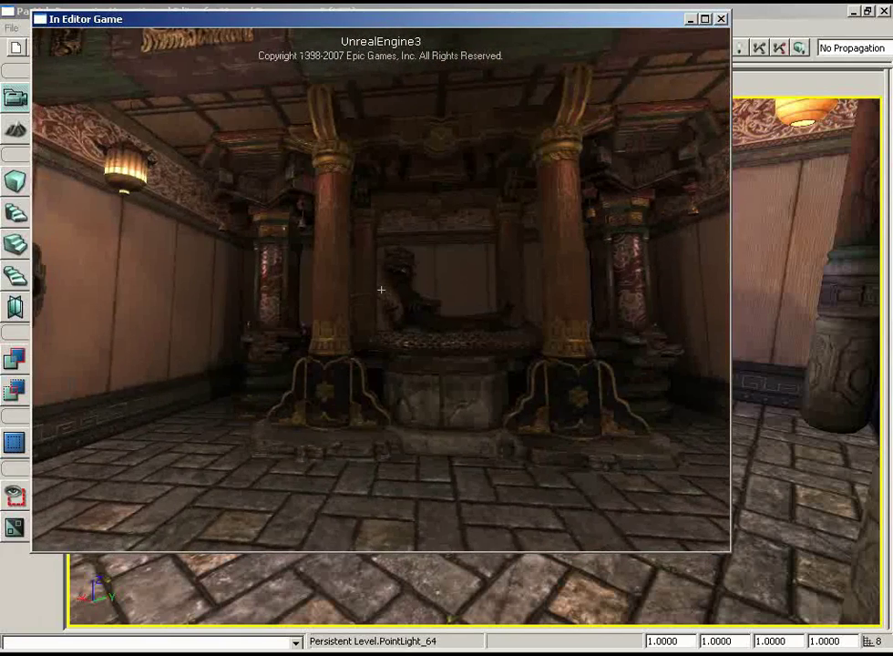
pyautogui.press('w')
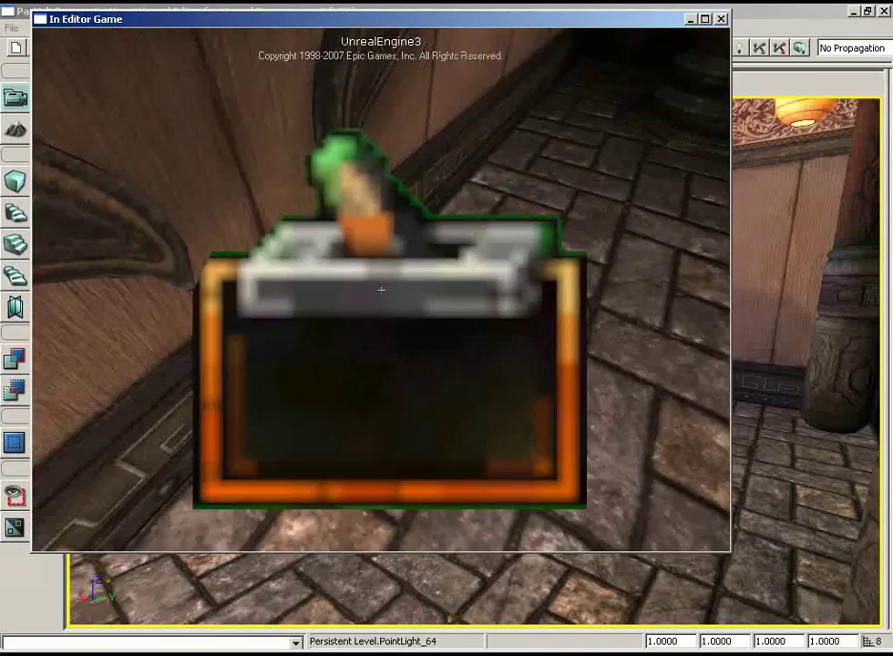
pyautogui.press('a')
pyautogui.press('d')
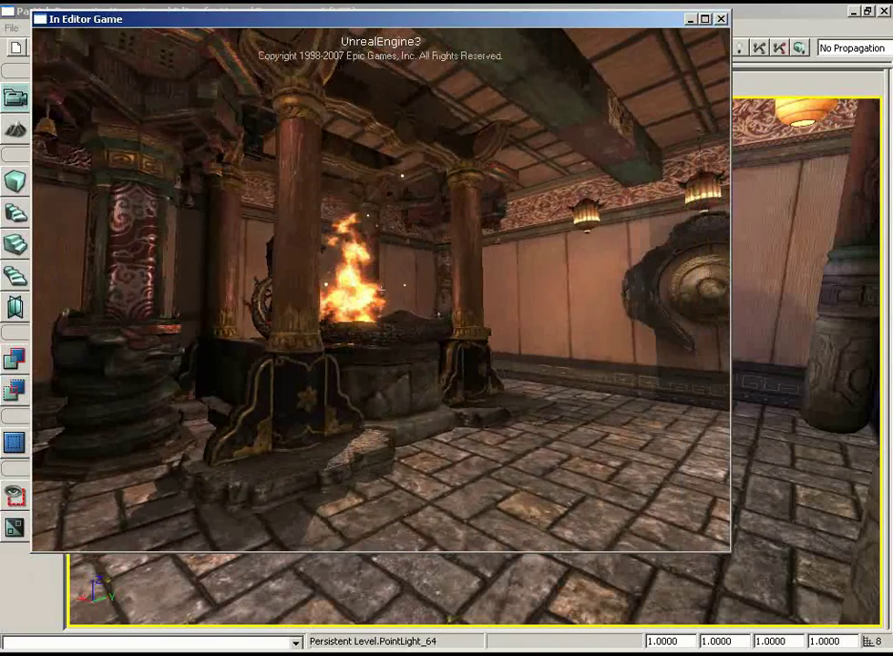
pyautogui.press('w')
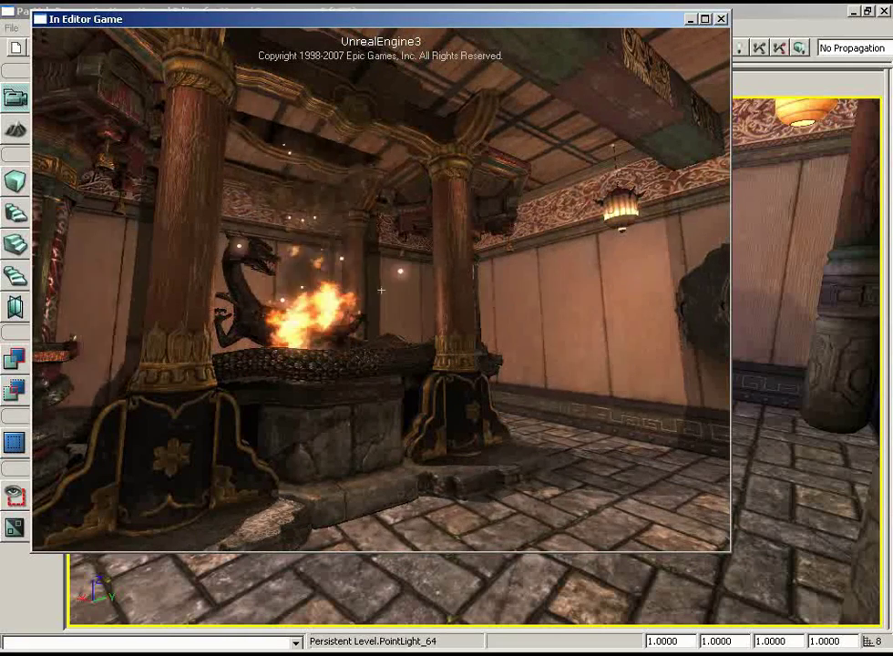
pyautogui.press('Escape')
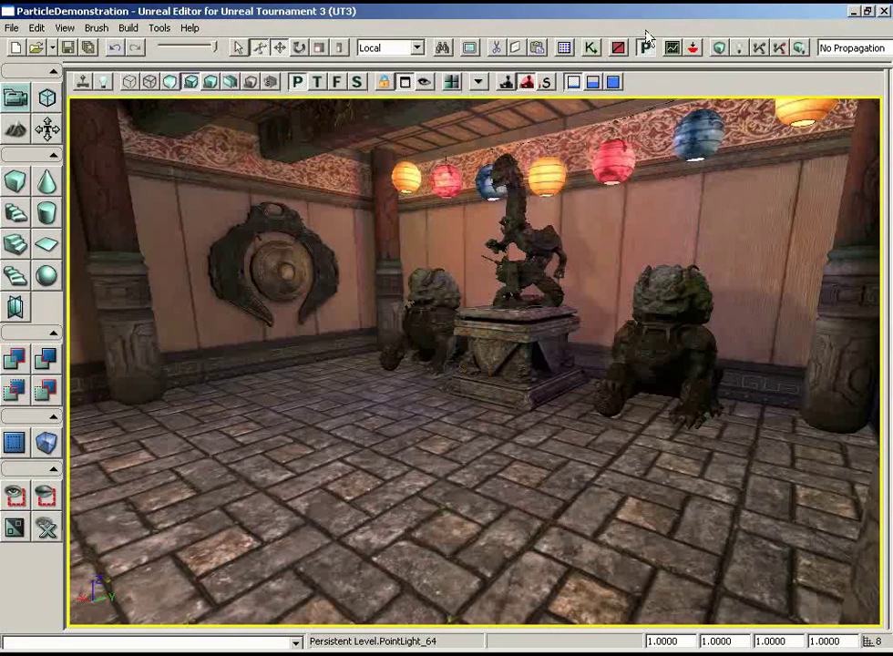
# Step: In the Generic Browser, go to the ParticleRnD package and select the testFire particle system
pyautogui.click(564, 48)
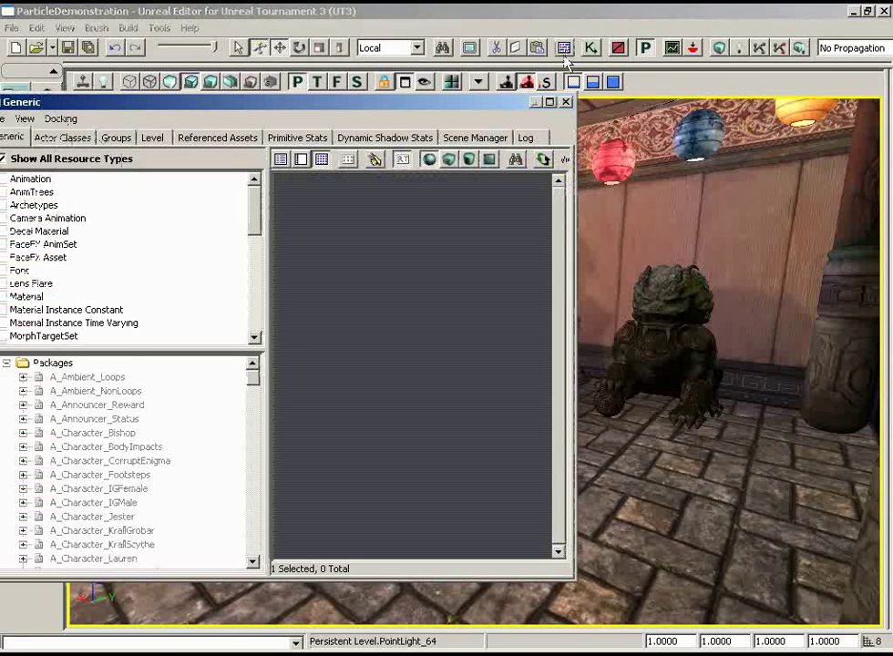
pyautogui.moveTo(255, 385); pyautogui.dragTo(256, 499)
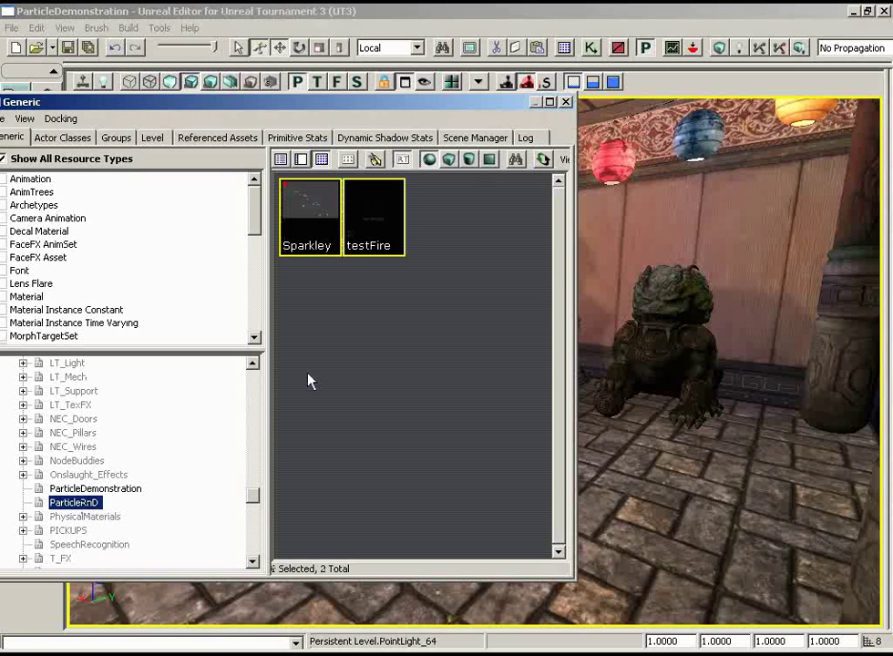
pyautogui.click(376, 225)
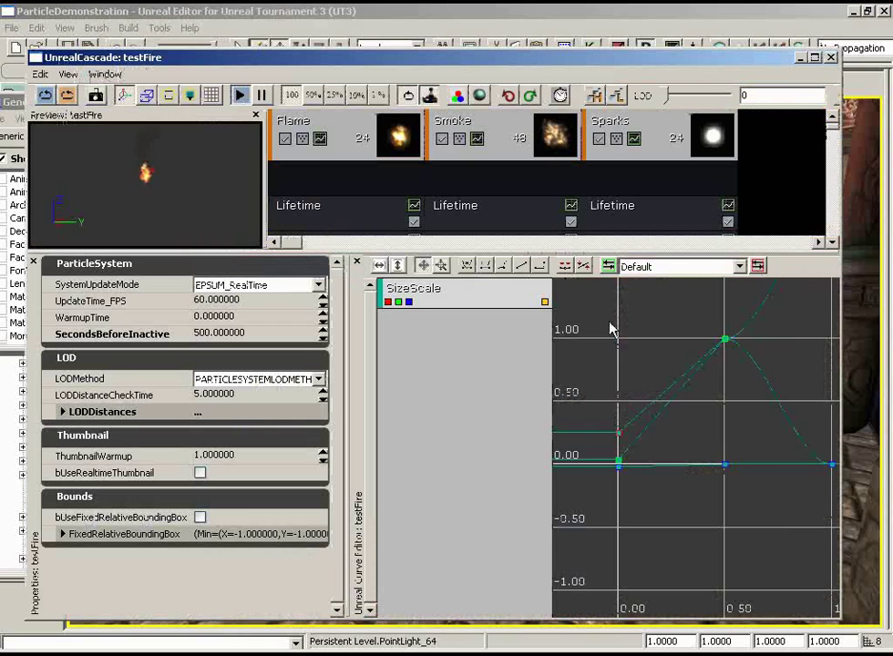
# Step: Enlarge the Cascade emitter panel for testFire and maximize the Cascade window
pyautogui.moveTo(610, 284); pyautogui.dragTo(608, 369)
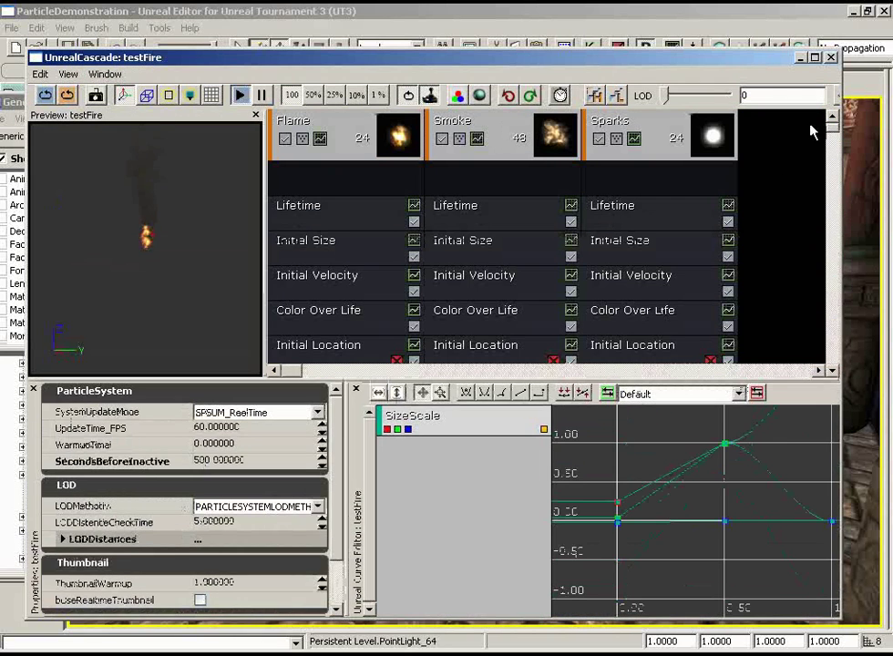
pyautogui.click(816, 58)
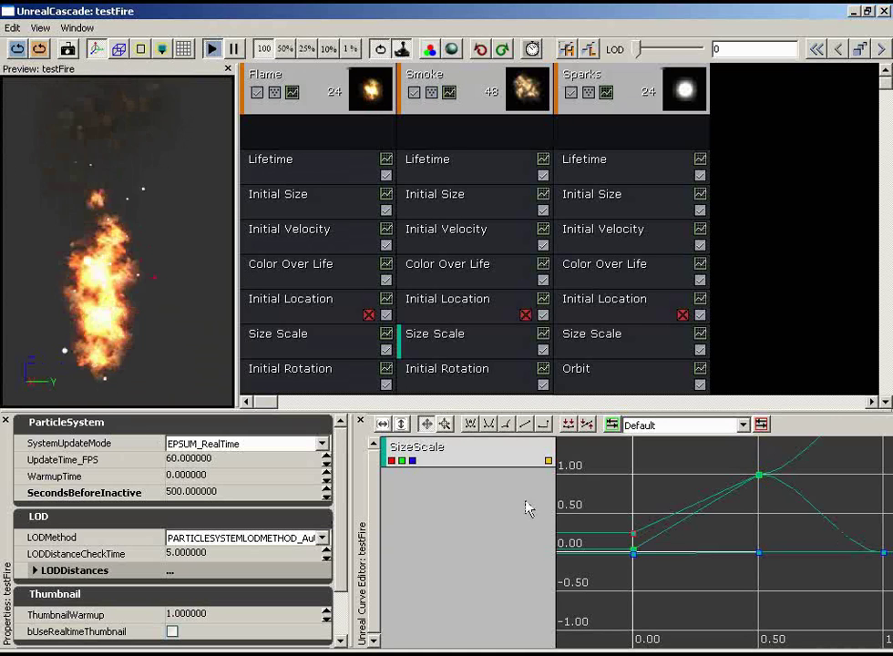
# Step: Select Flame, disable the Sparks, Smoke and Flame emitters, then re-enable Smoke and Flame
pyautogui.click(330, 113)
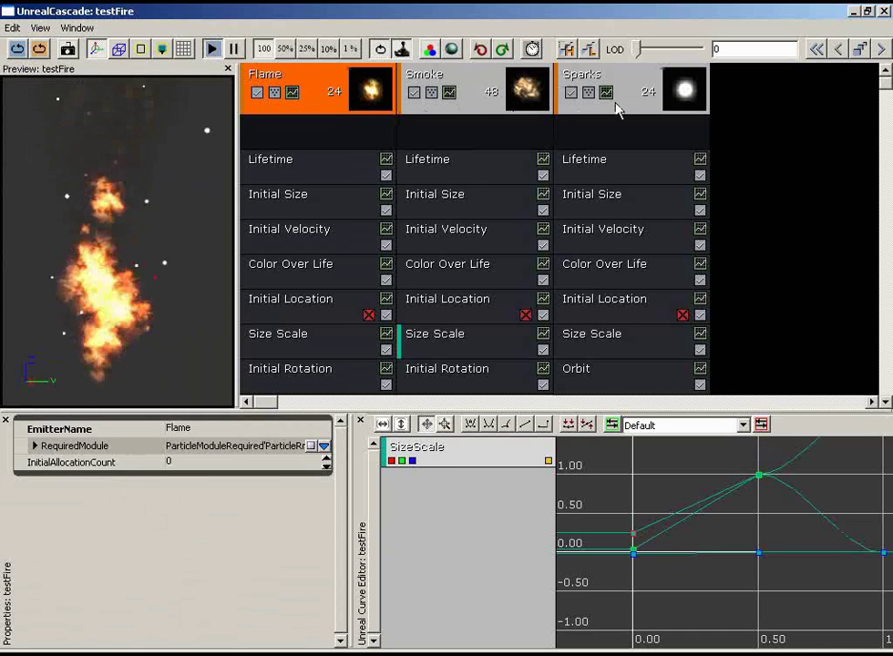
pyautogui.click(572, 92)
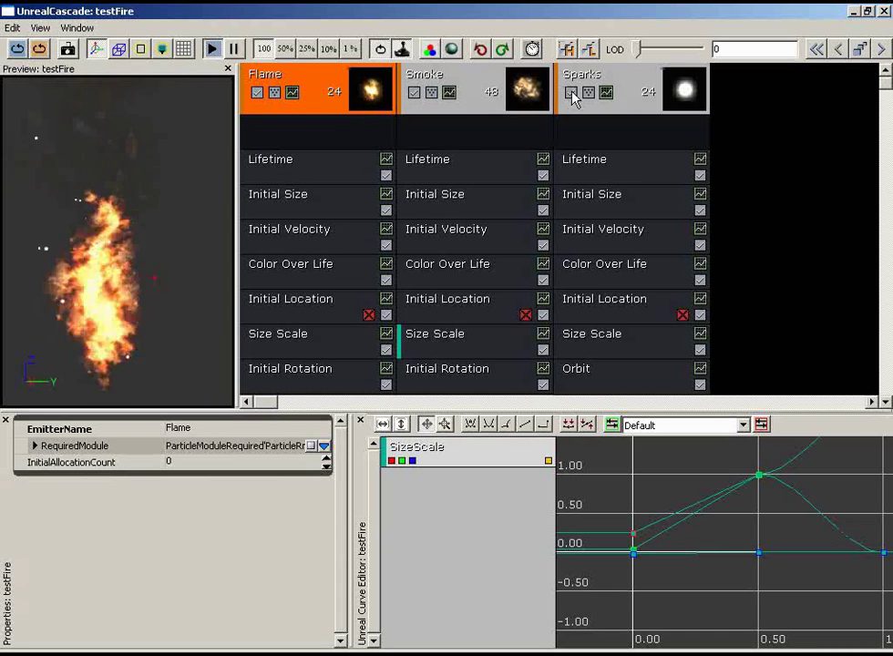
pyautogui.click(414, 93)
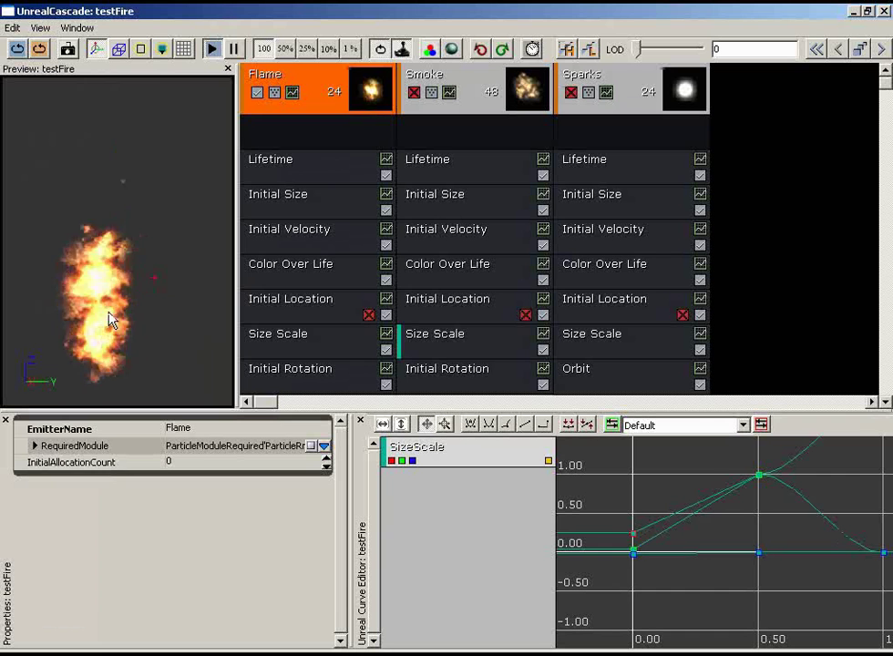
pyautogui.click(257, 93)
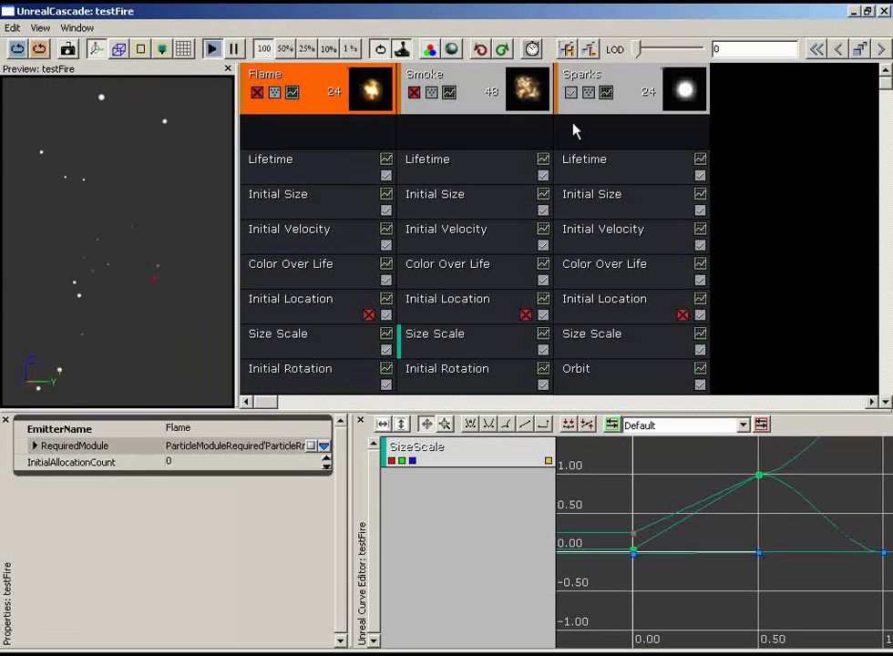
pyautogui.click(414, 93)
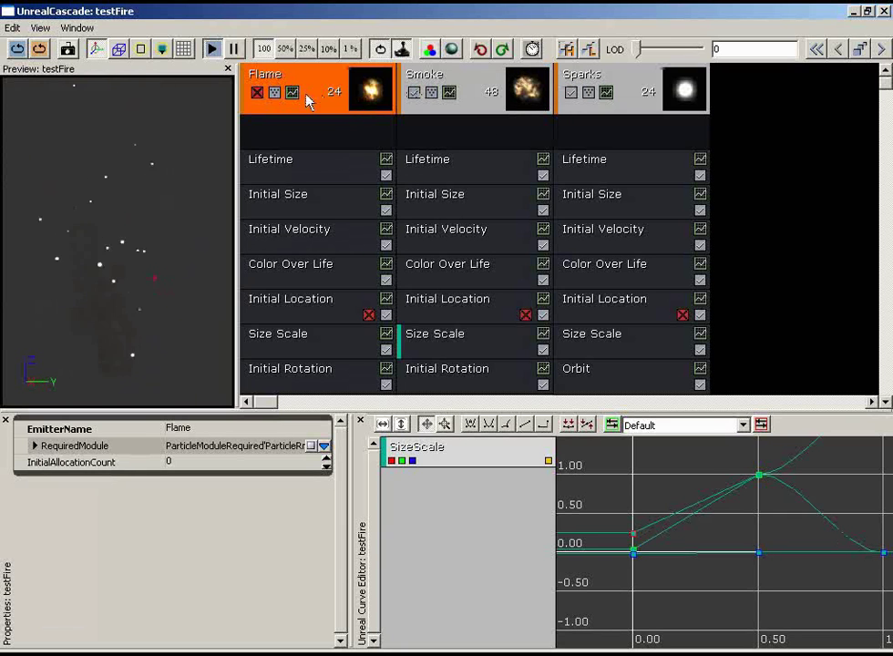
pyautogui.click(257, 93)
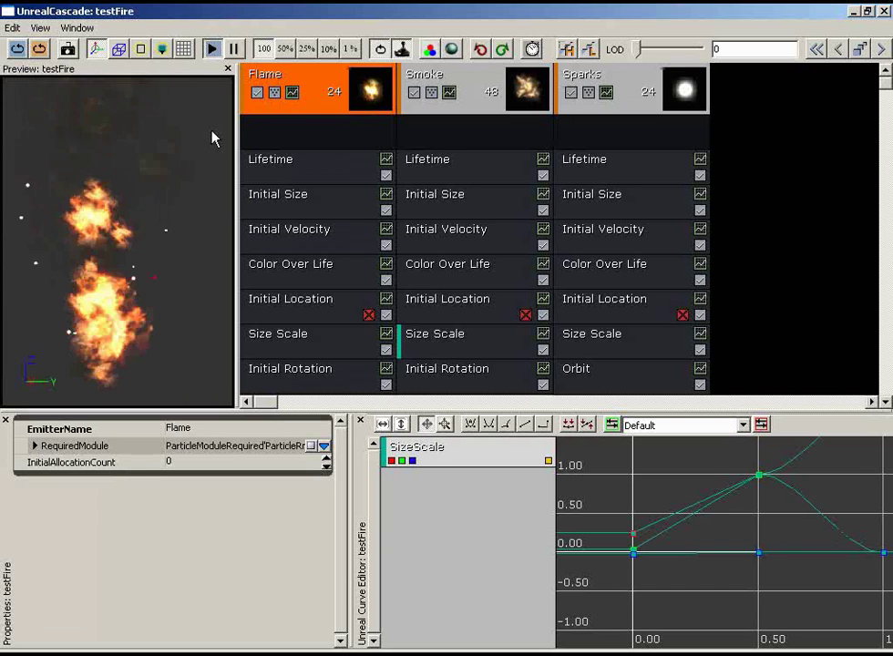
# Step: Close Cascade and then the Generic Browser window
pyautogui.click(882, 12)
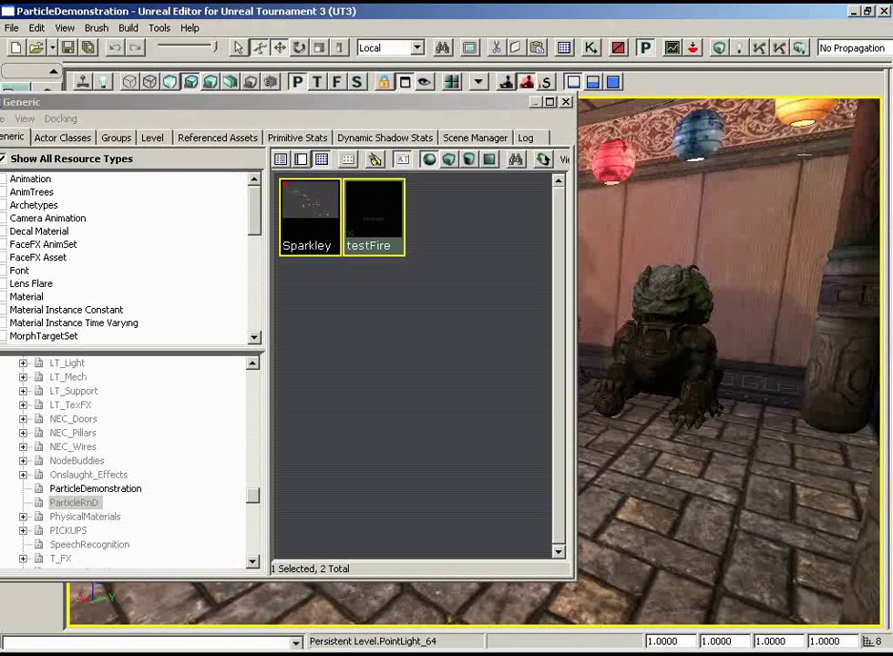
pyautogui.click(564, 96)
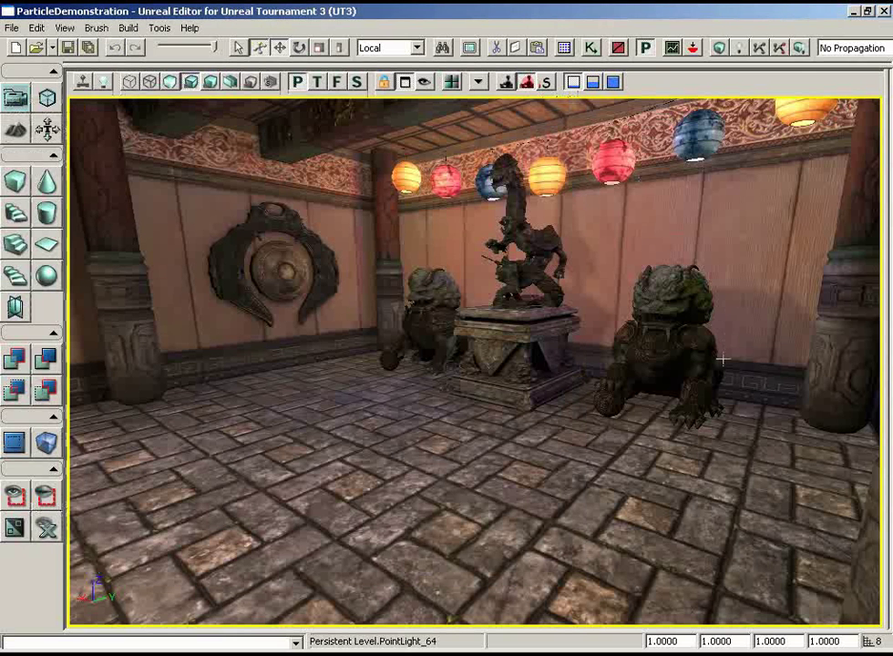